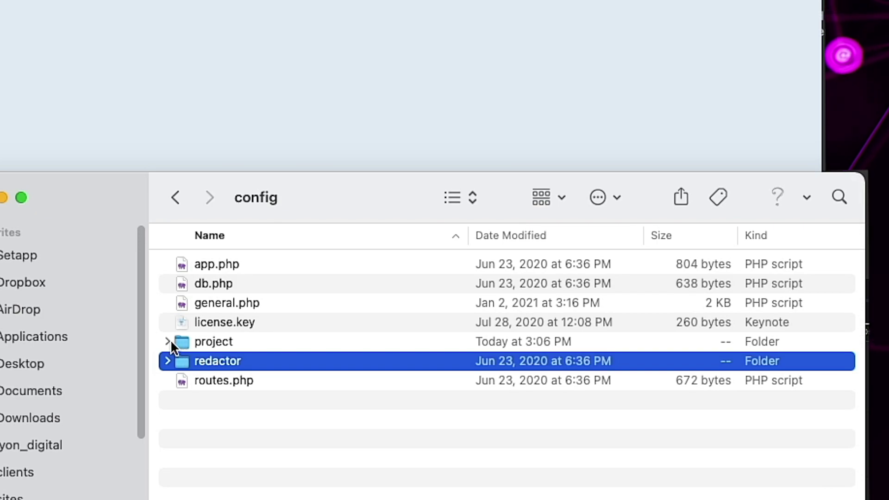
Expand the project, sites and graphql folders in Finder to reveal their YAML files
{"action": "left_click", "coordinate": [168, 342]}
{"action": "left_click_drag", "start_coordinate": [348, 191], "coordinate": [364, 135]}
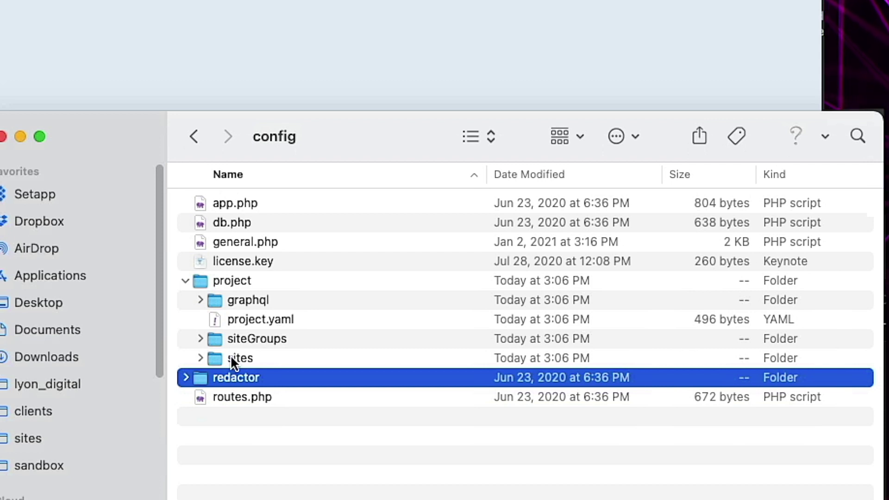
{"action": "left_click", "coordinate": [203, 358]}
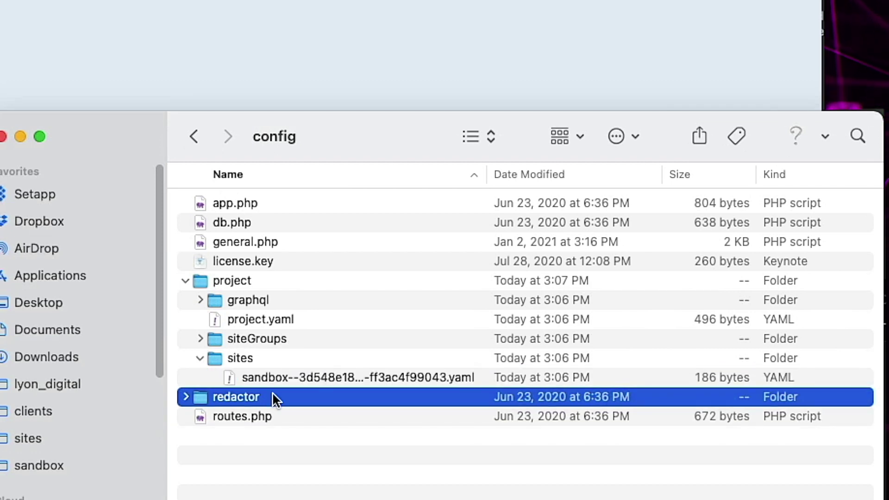
{"action": "left_click", "coordinate": [199, 298]}
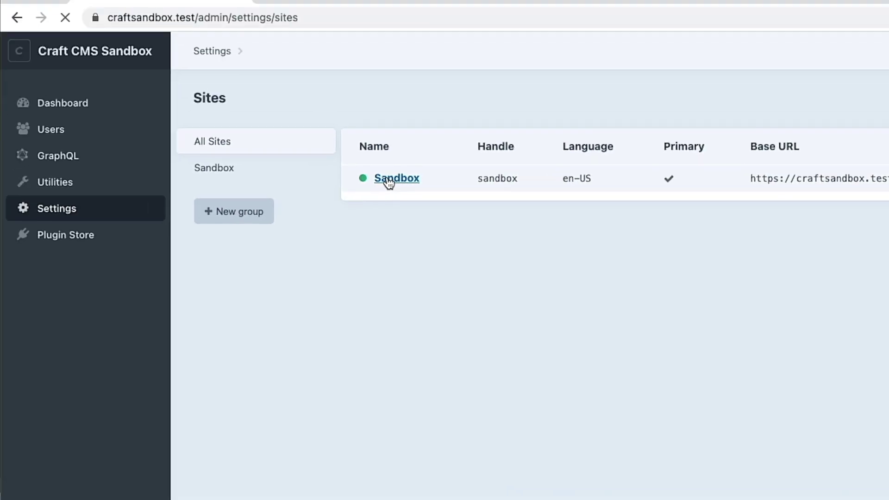
Rename the Sandbox site to Cool Sandbox with handle coolSandbox
{"action": "left_click", "coordinate": [389, 178]}
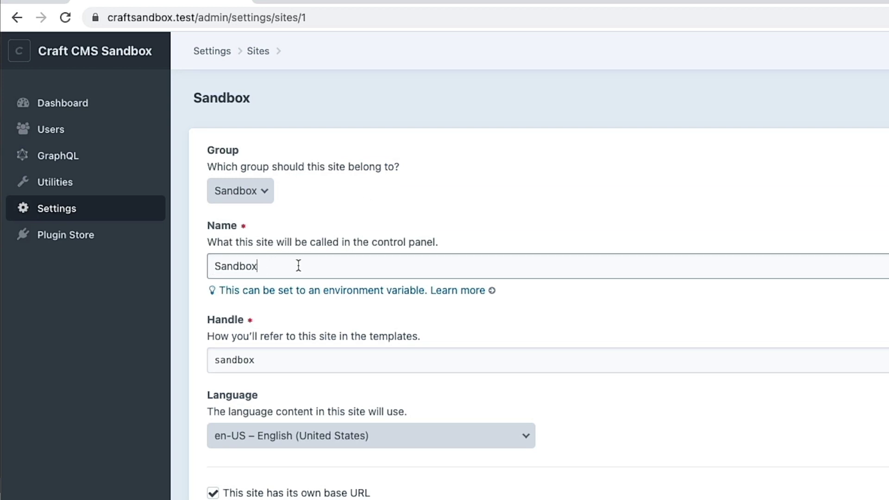
{"action": "key", "text": "super+Left"}
{"action": "type", "text": "Cool"}
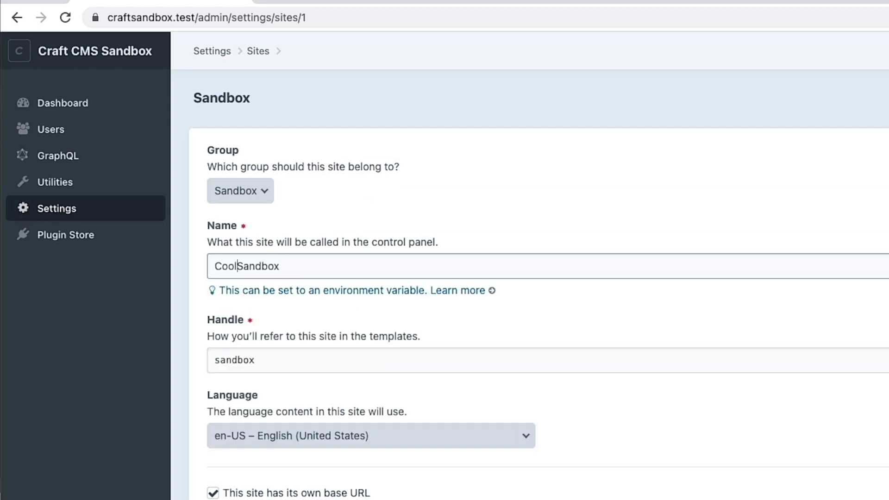
{"action": "key", "text": "Tab"}
{"action": "key", "text": "Tab"}
{"action": "key", "text": "super+Left"}
{"action": "type", "text": "cool"}
{"action": "key", "text": "Delete"}
{"action": "type", "text": "S"}
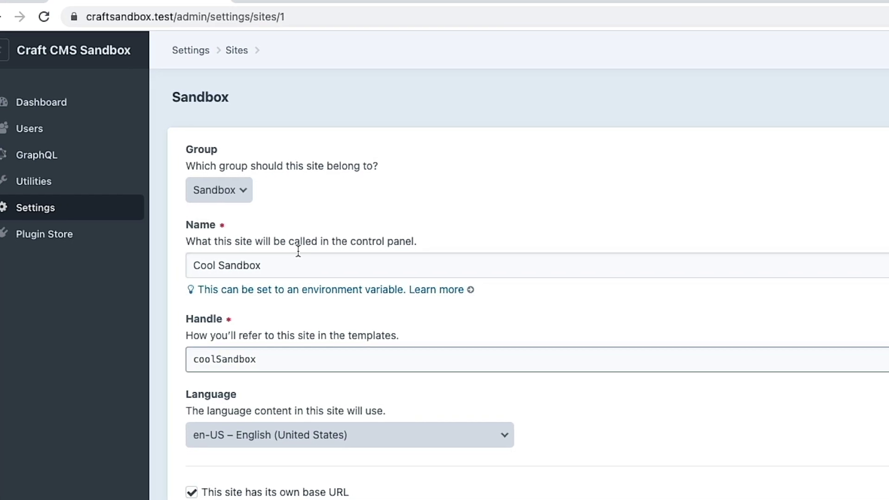
Set the site language to en – English and save the site
{"action": "left_click", "coordinate": [307, 437]}
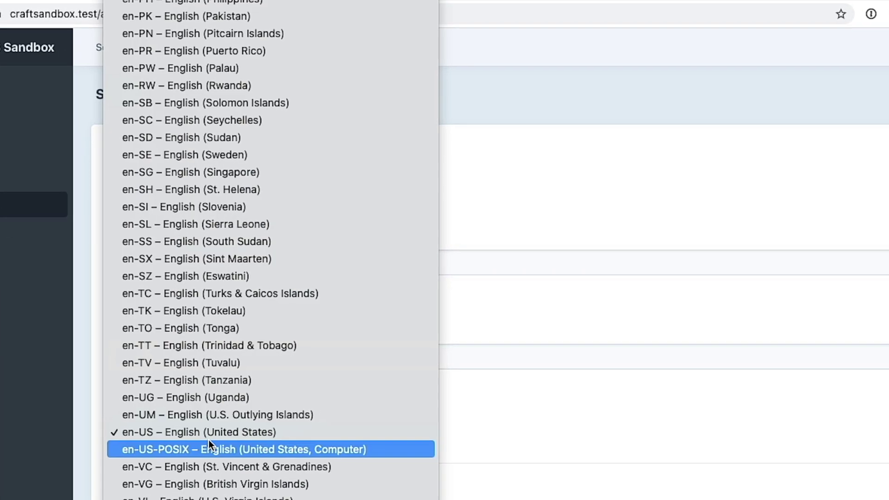
{"action": "type", "text": "en – English"}
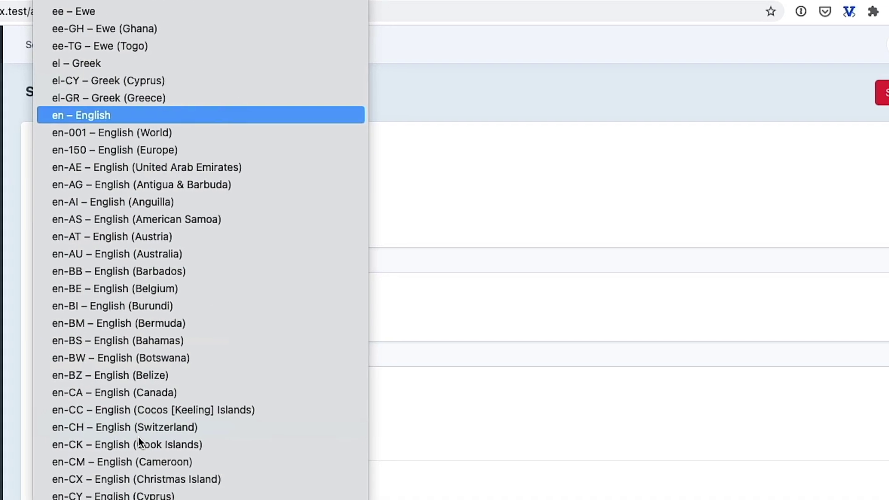
{"action": "key", "text": "Return"}
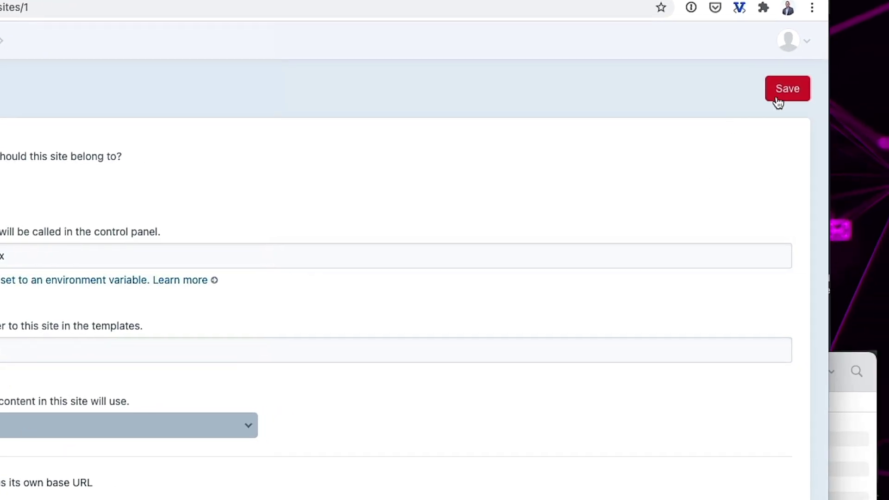
{"action": "left_click", "coordinate": [814, 96]}
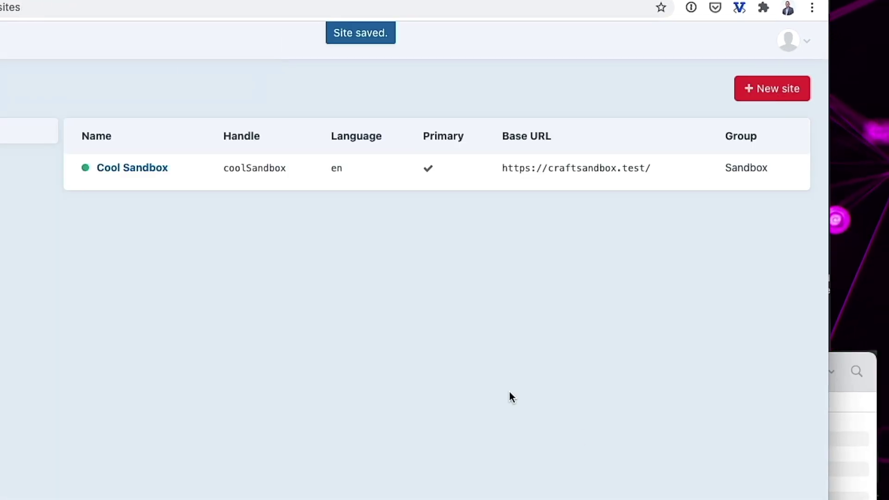
{"action": "key", "text": "super+Tab"}
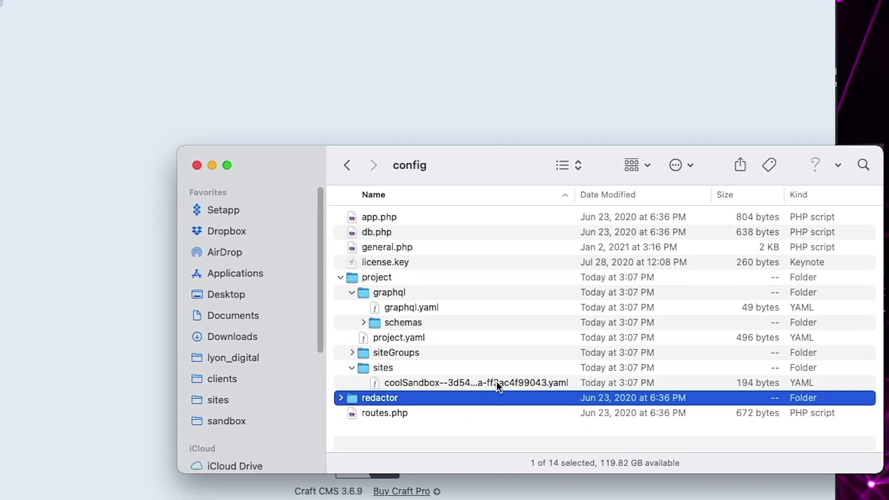
Review the coolSandbox YAML file in VS Code, showing handle coolSandbox and name 'Cool Sandbox'
{"action": "double_click", "coordinate": [459, 382]}
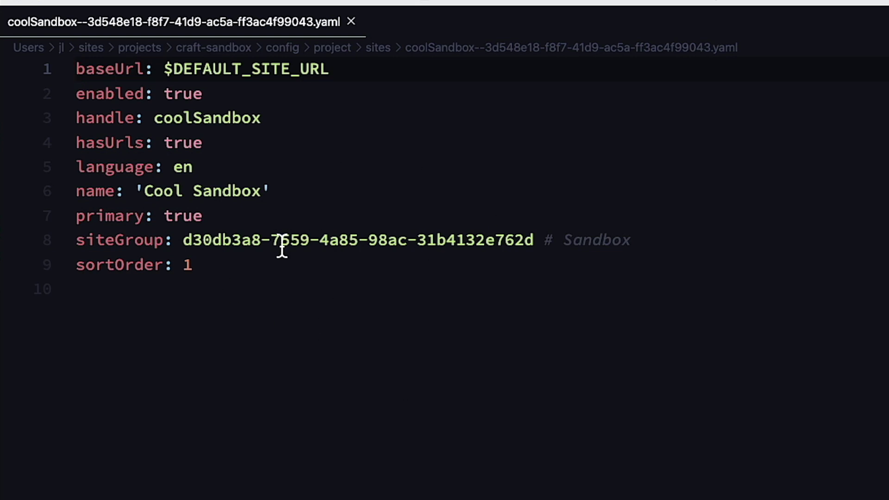
{"action": "key", "text": "super+Tab"}
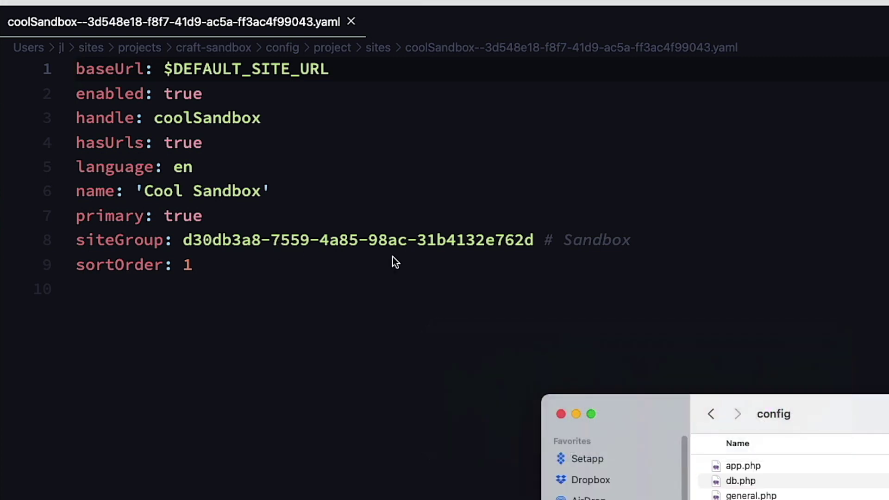
{"action": "key", "text": "super+Tab"}
{"action": "key", "text": "super+Tab"}
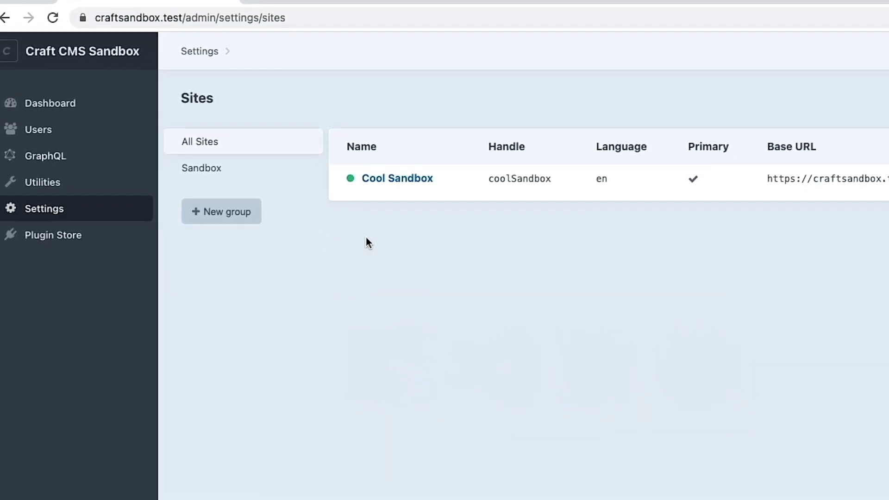
Add an empty site group named New Site Group next to Sandbox
{"action": "left_click", "coordinate": [264, 186]}
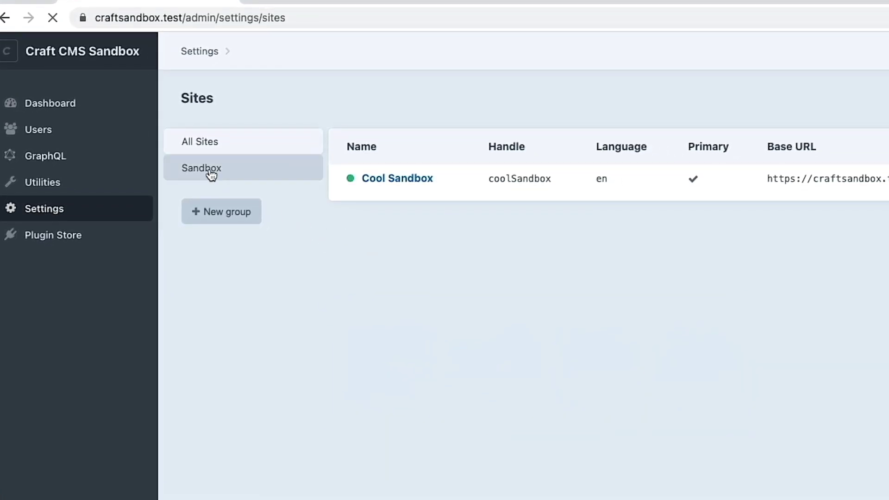
{"action": "left_click", "coordinate": [238, 212]}
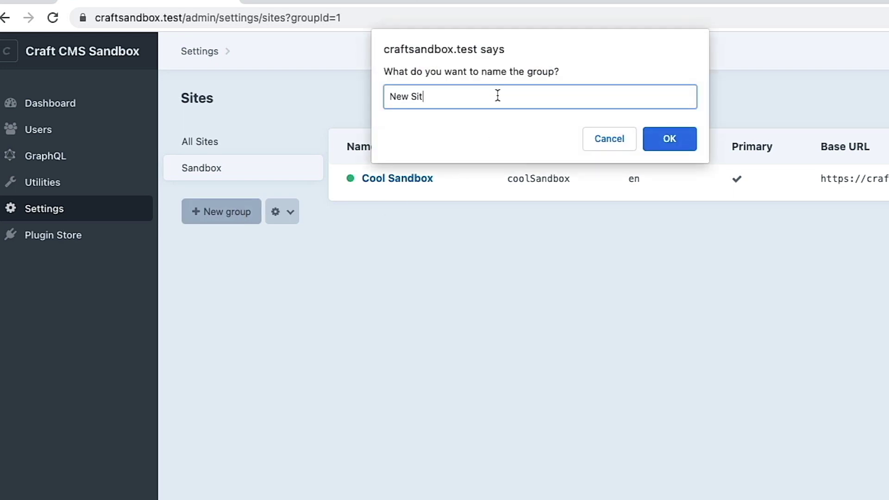
{"action": "type", "text": "New Site Group"}
{"action": "key", "text": "Return"}
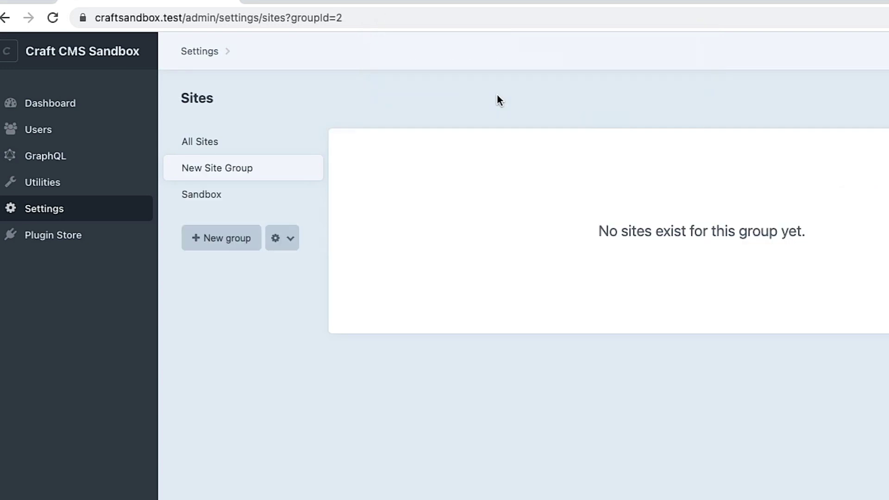
{"action": "key", "text": "super+Tab"}
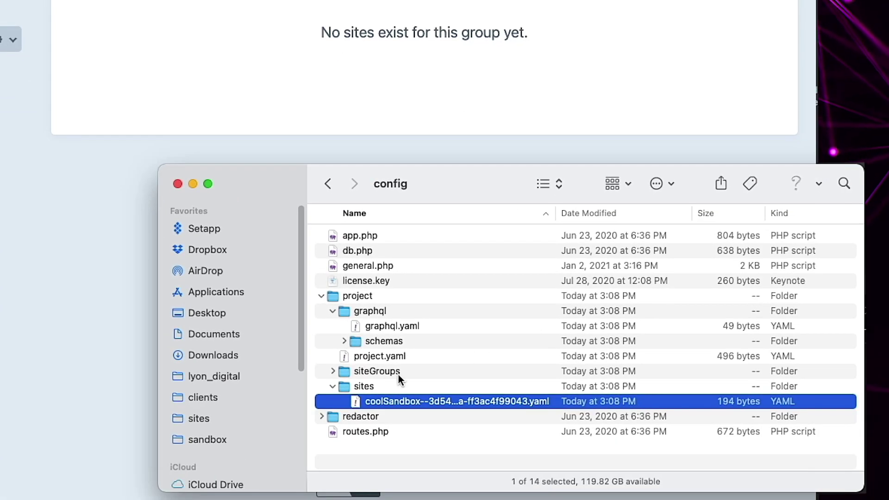
Review both siteGroups YAML files in VS Code, then close all editor tabs
{"action": "left_click", "coordinate": [334, 372]}
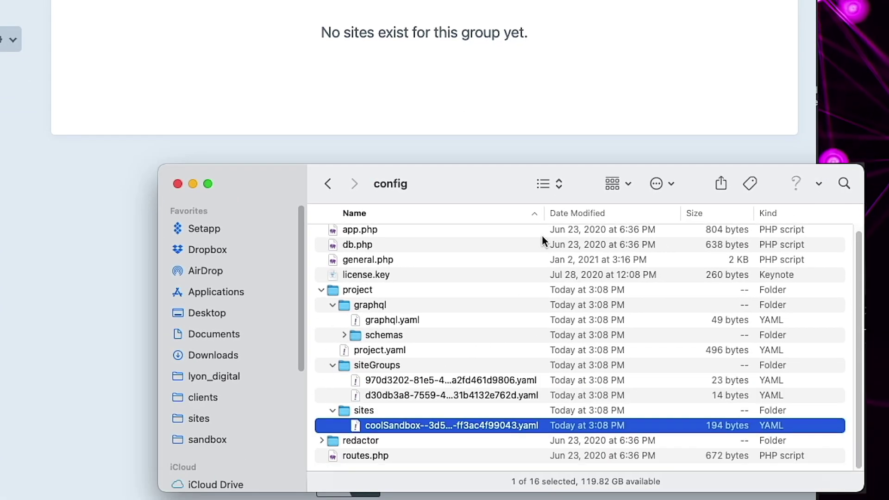
{"action": "left_click_drag", "start_coordinate": [543, 218], "coordinate": [622, 220]}
{"action": "double_click", "coordinate": [450, 386]}
{"action": "key", "text": "super+Tab"}
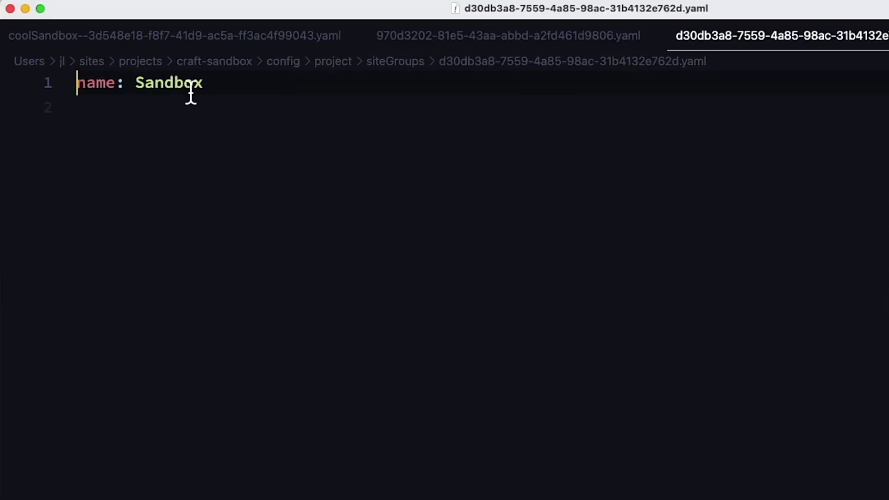
{"action": "key", "text": "super+w"}
{"action": "key", "text": "super+w"}
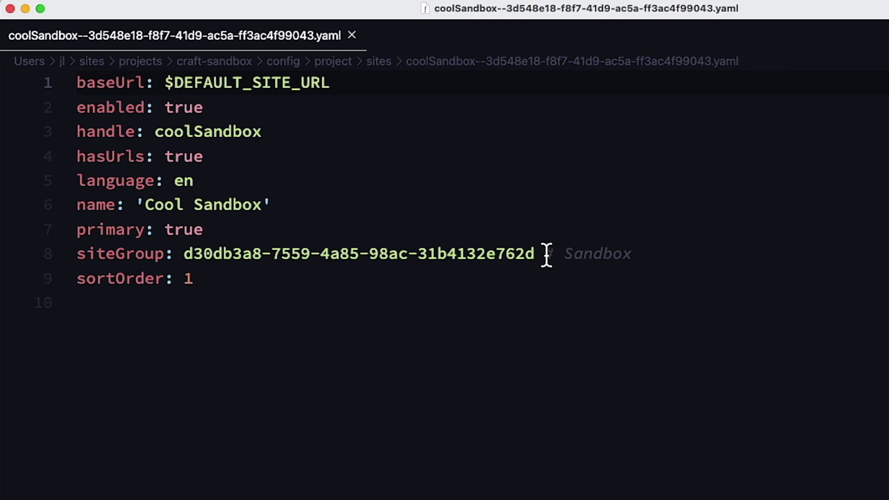
{"action": "key", "text": "super+w"}
{"action": "key", "text": "super+Tab"}
{"action": "key", "text": "super+Tab"}
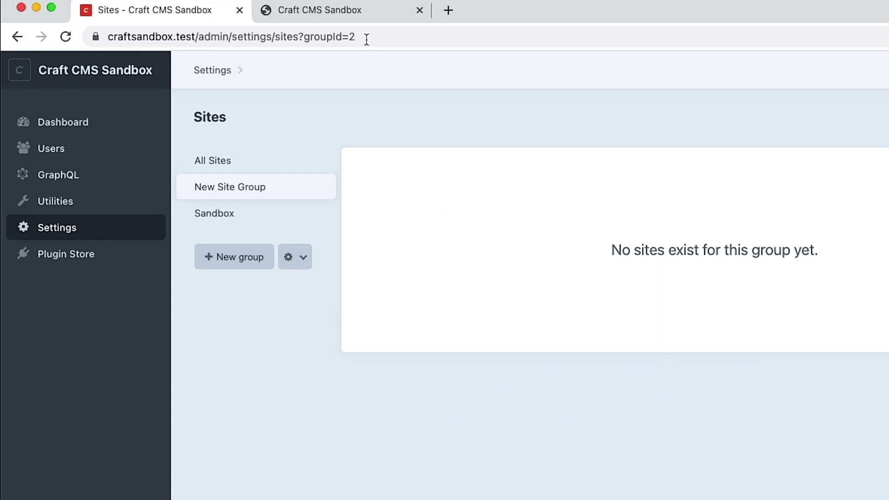
Save a Test Schema allowing drafts, revisions, inactive elements and all users, confirming with the account password
{"action": "left_click", "coordinate": [60, 176]}
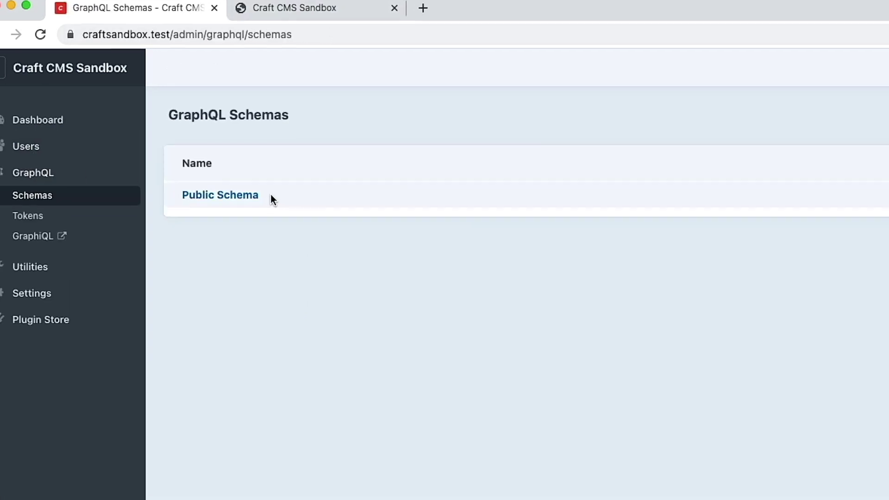
{"action": "left_click", "coordinate": [735, 95]}
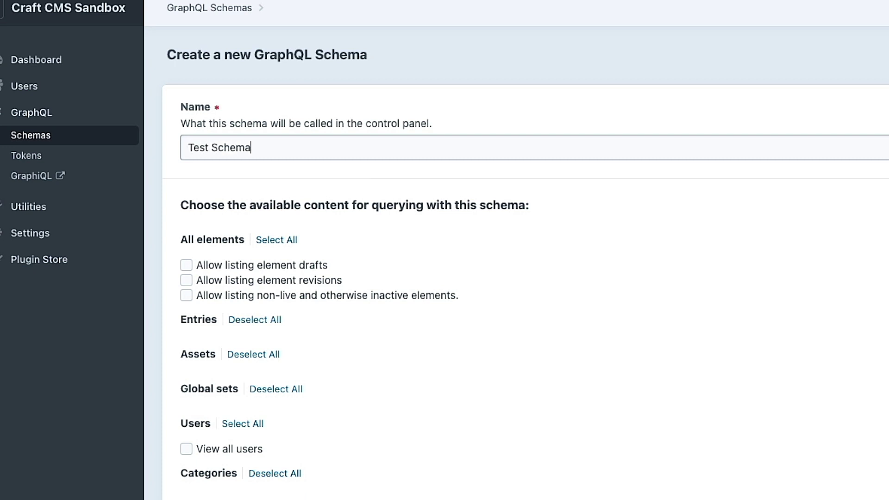
{"action": "left_click", "coordinate": [187, 265]}
{"action": "left_click", "coordinate": [186, 280]}
{"action": "left_click", "coordinate": [186, 296]}
{"action": "left_click", "coordinate": [187, 450]}
{"action": "left_click", "coordinate": [779, 70]}
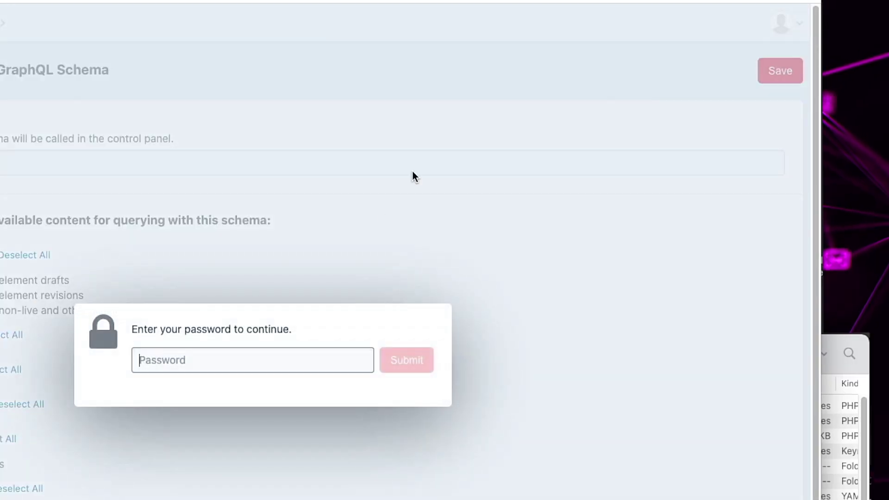
{"action": "type", "text": "•••••••••"}
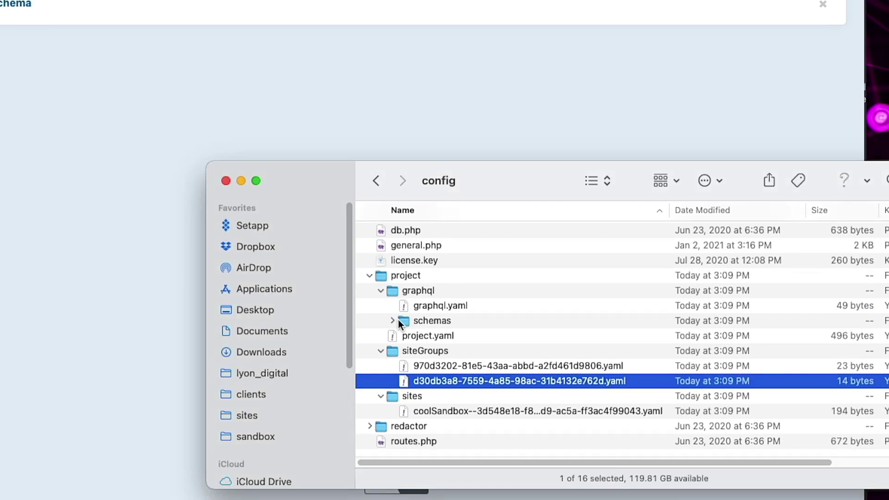
Open the Test Schema's YAML file from graphql/schemas in VS Code and review its four read scopes
{"action": "left_click", "coordinate": [393, 321]}
{"action": "scroll", "coordinate": [390, 310], "scroll_direction": "down", "scroll_amount": 1}
{"action": "left_click", "coordinate": [491, 317]}
{"action": "double_click", "coordinate": [491, 317]}
{"action": "left_click_drag", "start_coordinate": [159, 88], "coordinate": [159, 148]}
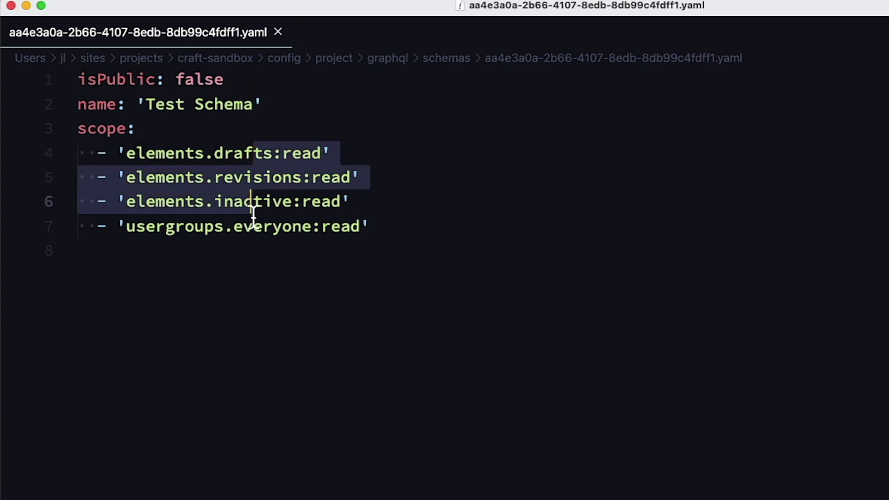
{"action": "left_click", "coordinate": [377, 230]}
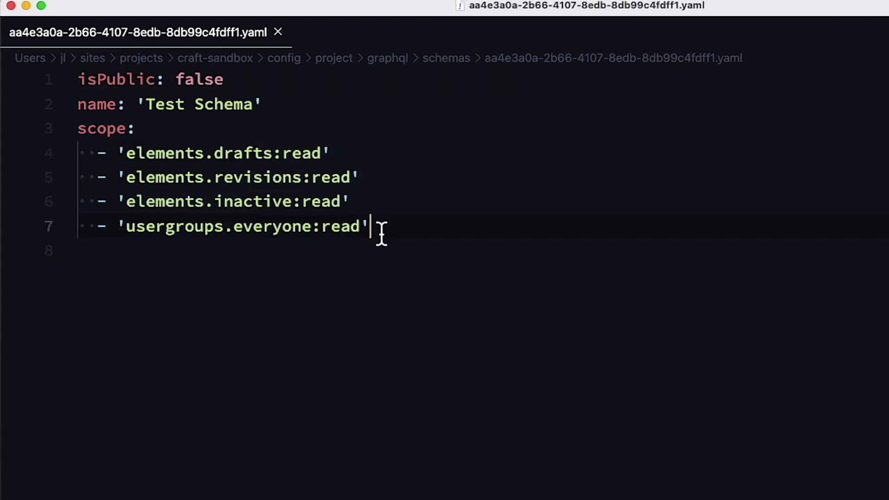
{"action": "key", "text": "super+Tab"}
{"action": "key", "text": "super+Tab"}
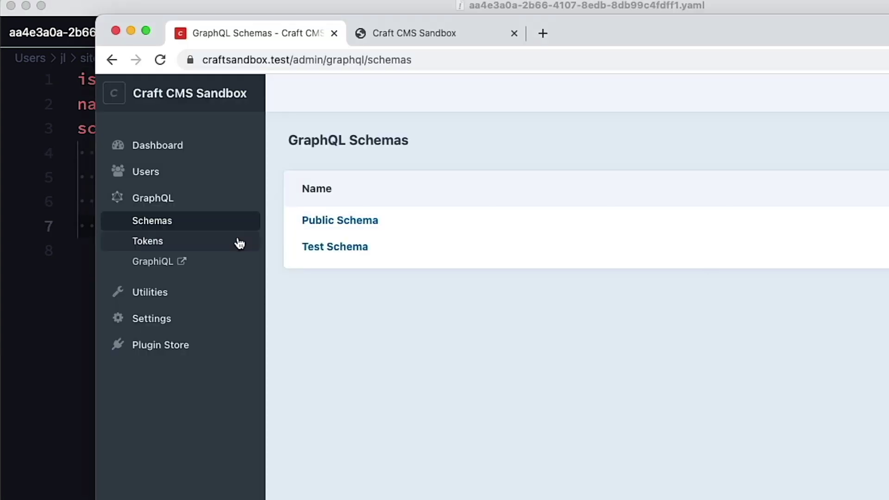
Open the Project Config utility and scroll through it, confirming no pending changes
{"action": "left_click", "coordinate": [150, 293]}
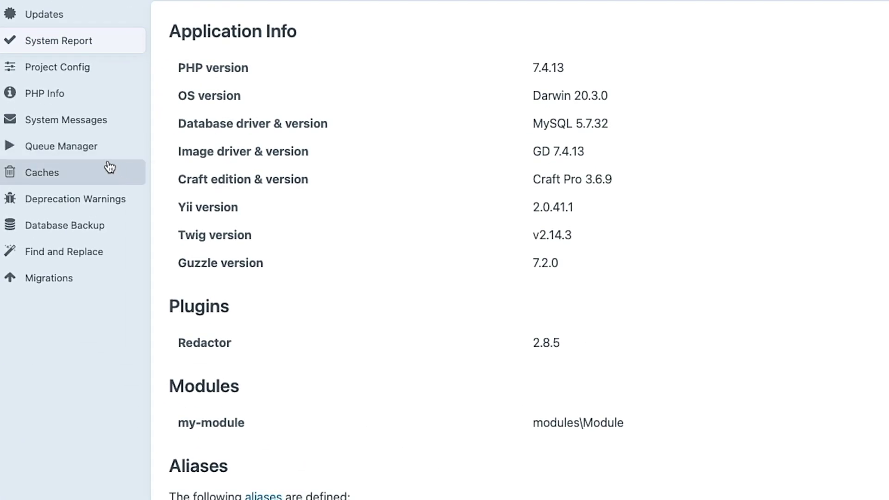
{"action": "left_click", "coordinate": [69, 72]}
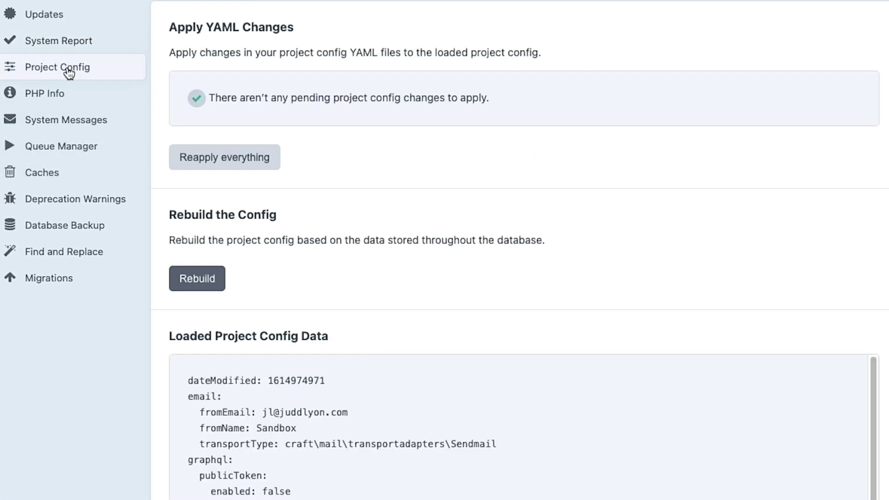
{"action": "scroll", "coordinate": [426, 112], "scroll_direction": "down", "scroll_amount": 2}
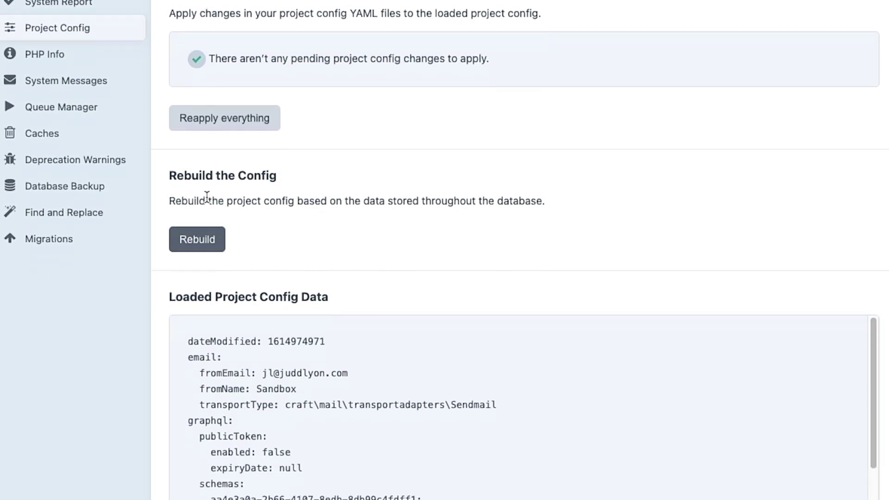
{"action": "key", "text": "super+Tab"}
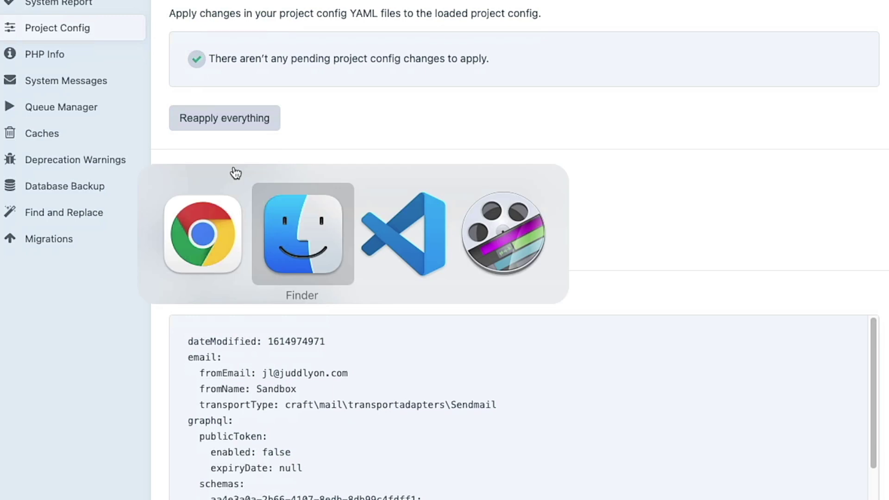
{"action": "key", "text": "Escape"}
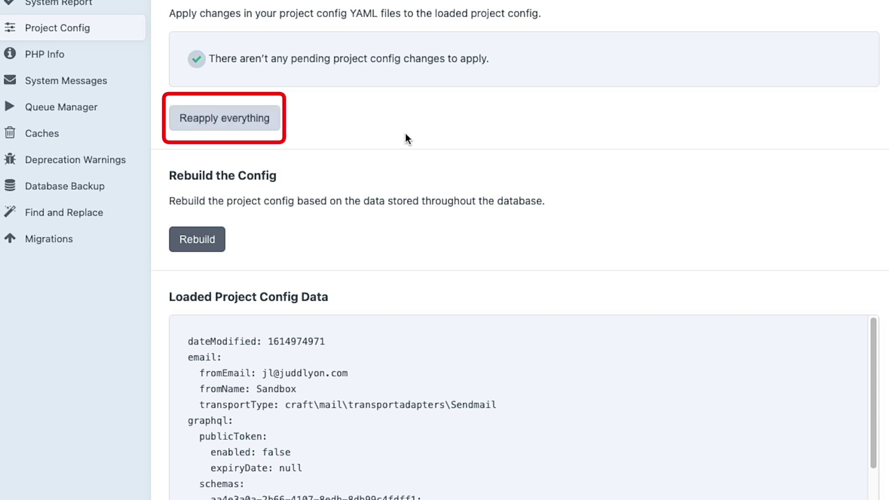
{"action": "scroll", "coordinate": [406, 135], "scroll_direction": "down", "scroll_amount": 2}
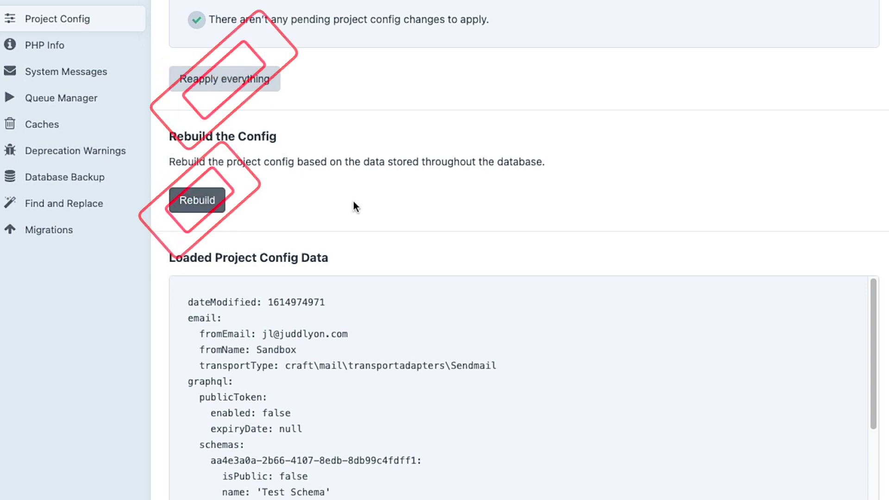
{"action": "scroll", "coordinate": [420, 204], "scroll_direction": "down", "scroll_amount": 2}
{"action": "scroll", "coordinate": [421, 204], "scroll_direction": "down", "scroll_amount": 3}
{"action": "scroll", "coordinate": [421, 204], "scroll_direction": "up", "scroll_amount": 5}
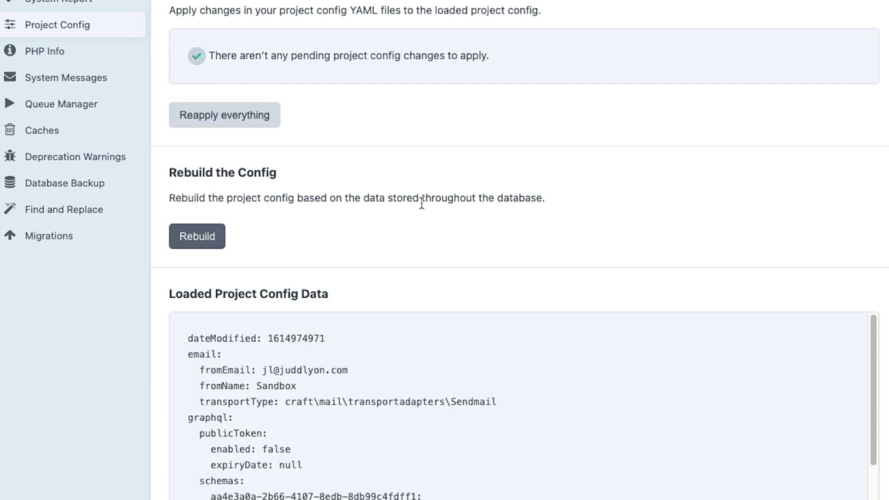
Launch Terminal and change into the sites/projects/craft-sandbox folder
{"action": "key", "text": "super+Tab"}
{"action": "key", "text": "super+Tab"}
{"action": "key", "text": "super+shift+Tab"}
{"action": "key", "text": "super+shift+Tab"}
{"action": "key", "text": "super+shift+Tab"}
{"action": "key", "text": "super+space"}
{"action": "type", "text": "term"}
{"action": "key", "text": "Return"}
{"action": "type", "text": "cd si"}
{"action": "key", "text": "Tab"}
{"action": "type", "text": "pro"}
{"action": "key", "text": "Tab"}
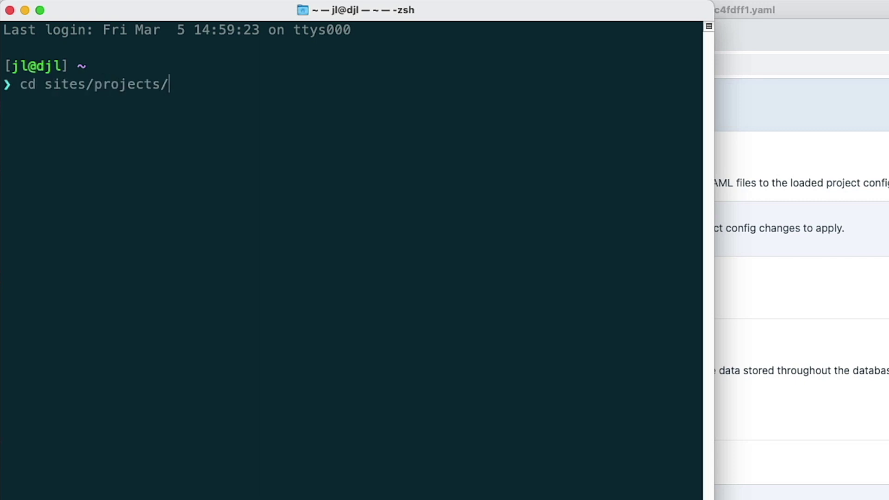
{"action": "type", "text": "craft-san"}
{"action": "key", "text": "Tab"}
{"action": "key", "text": "Return"}
Run php craft help project-config to list its sub-commands
{"action": "type", "text": "php craft"}
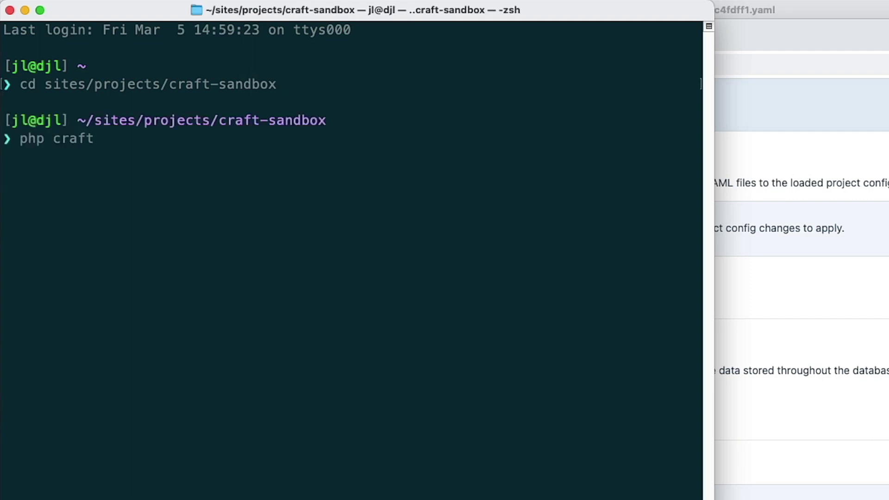
{"action": "type", "text": " help projec"}
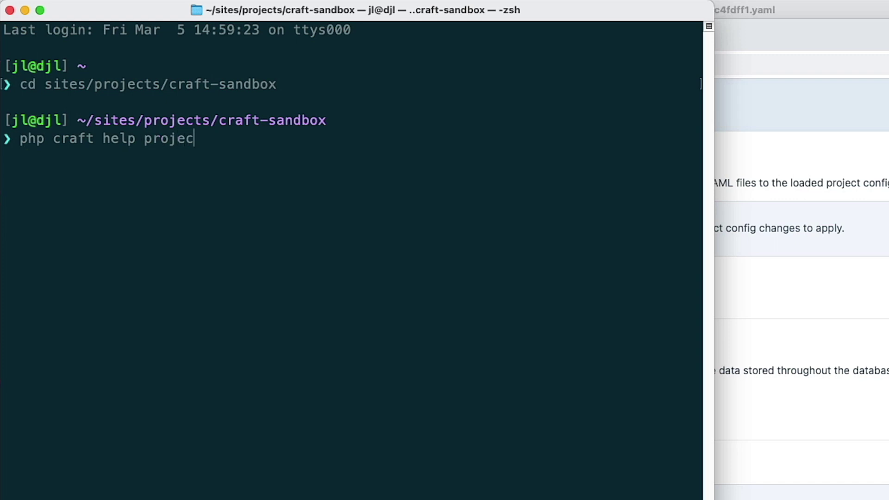
{"action": "type", "text": "t-config"}
{"action": "key", "text": "Return"}
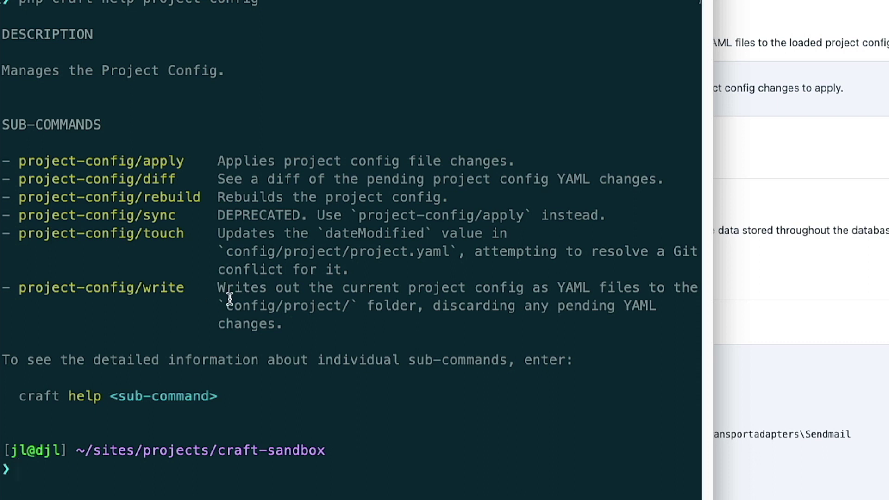
{"action": "left_click", "coordinate": [799, 338]}
{"action": "scroll", "coordinate": [412, 306], "scroll_direction": "down", "scroll_amount": 5}
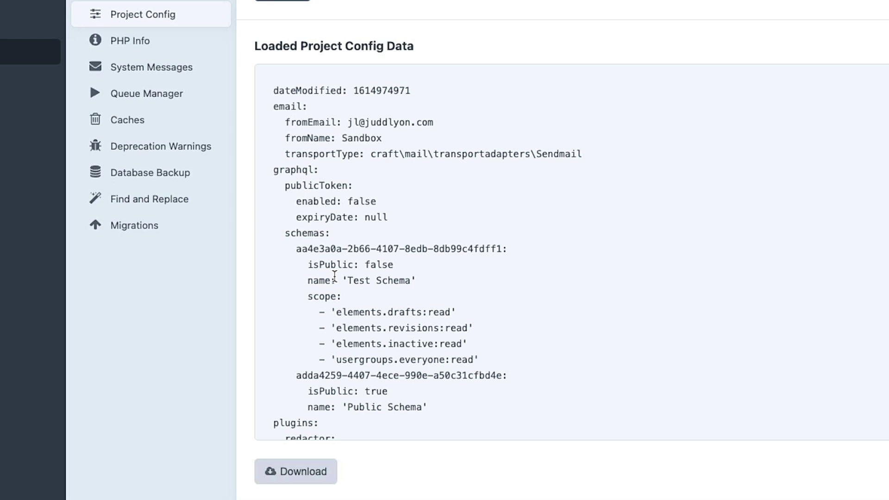
Download the loaded config as project.zip, inspect it in Finder, then show the Users listing
{"action": "left_click", "coordinate": [288, 470]}
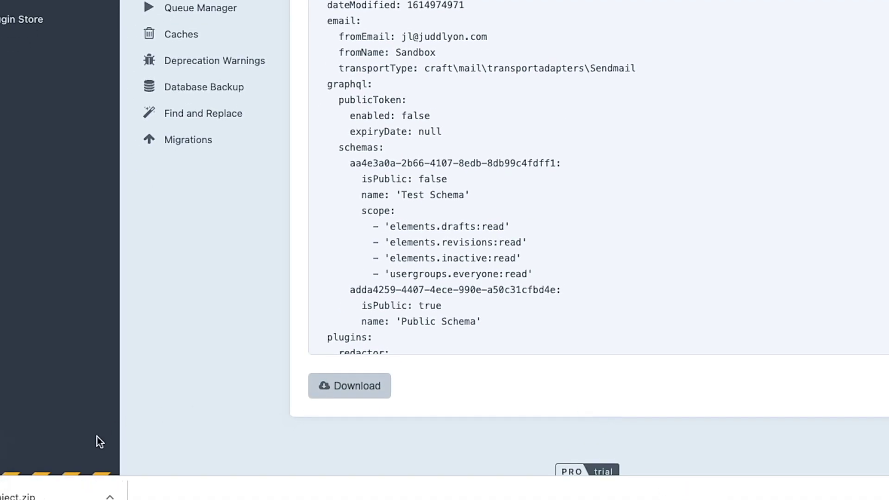
{"action": "left_click", "coordinate": [64, 483]}
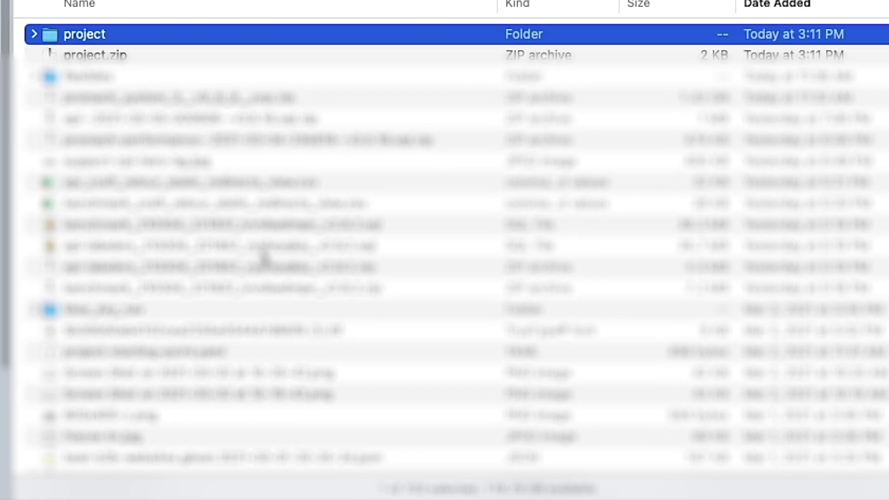
{"action": "left_click", "coordinate": [35, 31]}
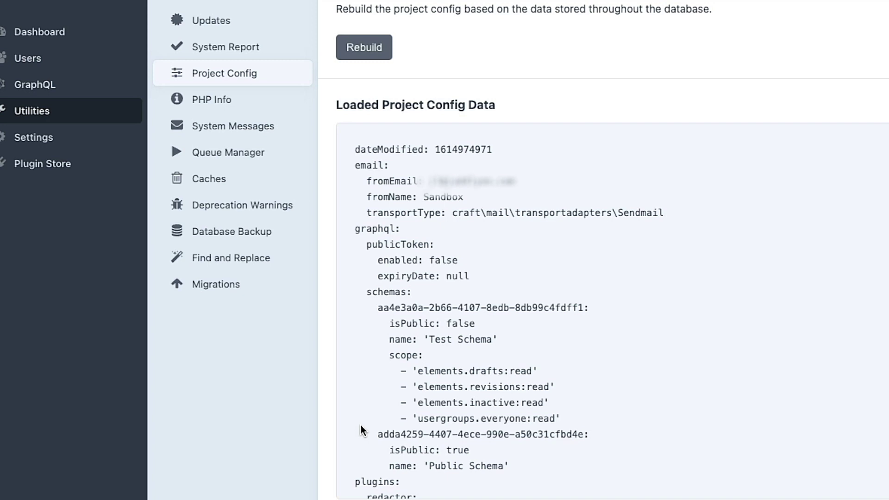
{"action": "left_click", "coordinate": [27, 59]}
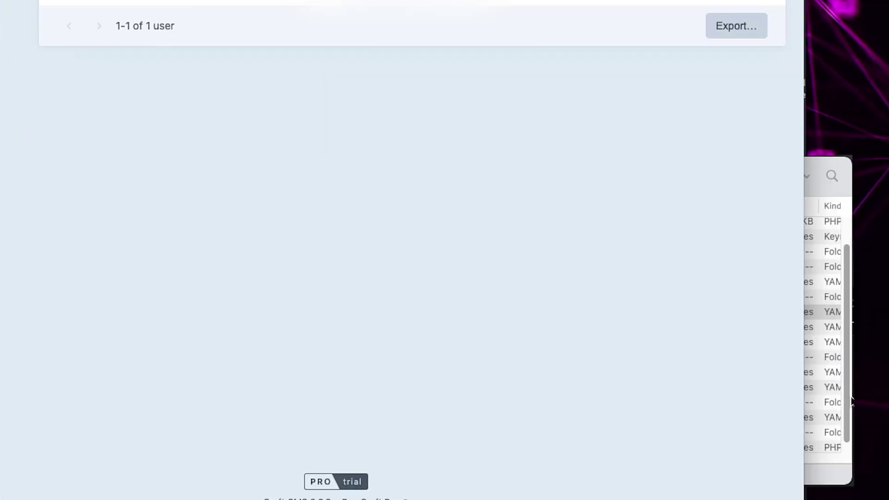
Switch to Finder's config window listing the graphql schemas, siteGroups and sites YAML files
{"action": "key", "text": "super+Tab"}
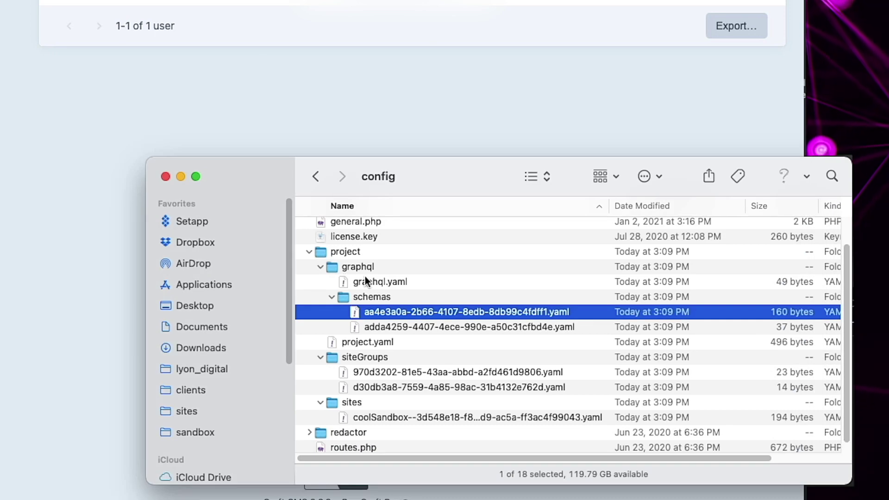